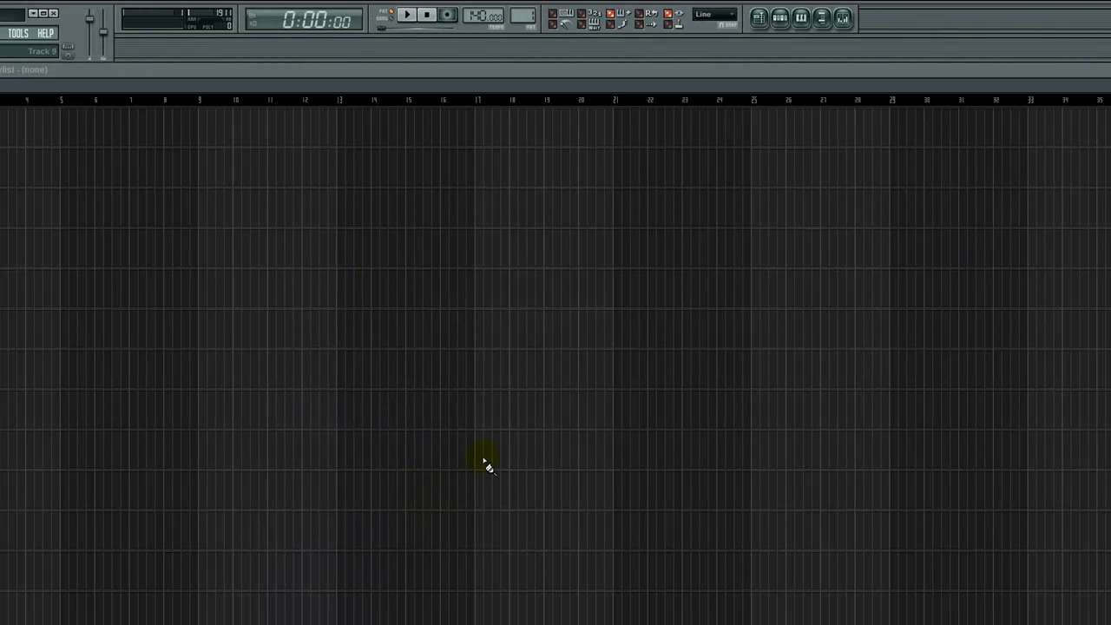
# Step: Set Mixer Insert 2's audio input to Analog 2
pyautogui.click(842, 19)
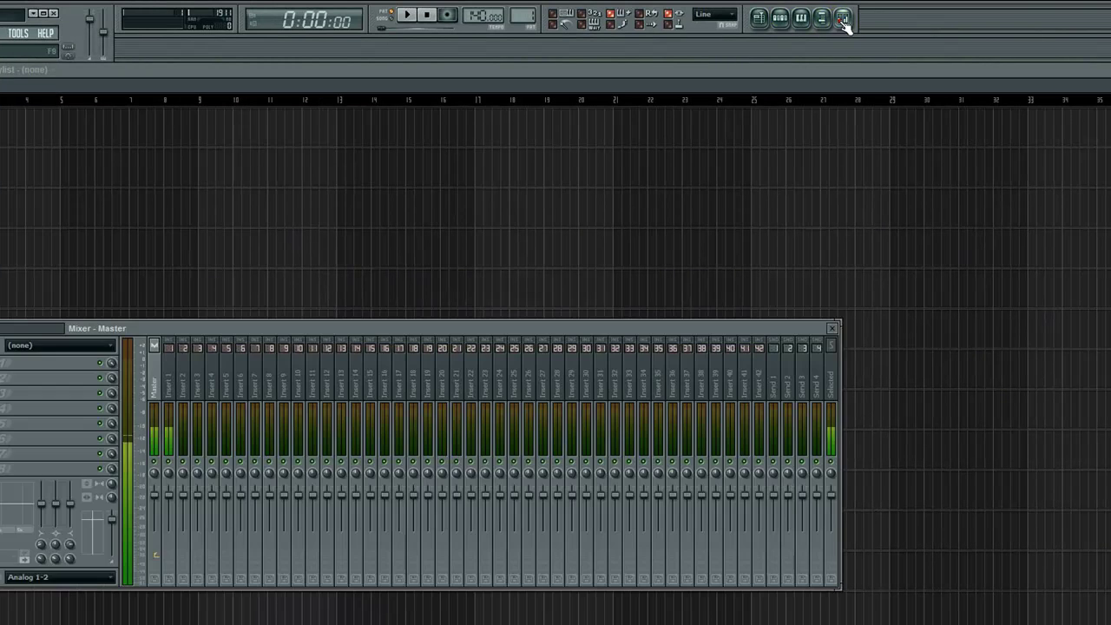
pyautogui.click(182, 378)
pyautogui.click(72, 345)
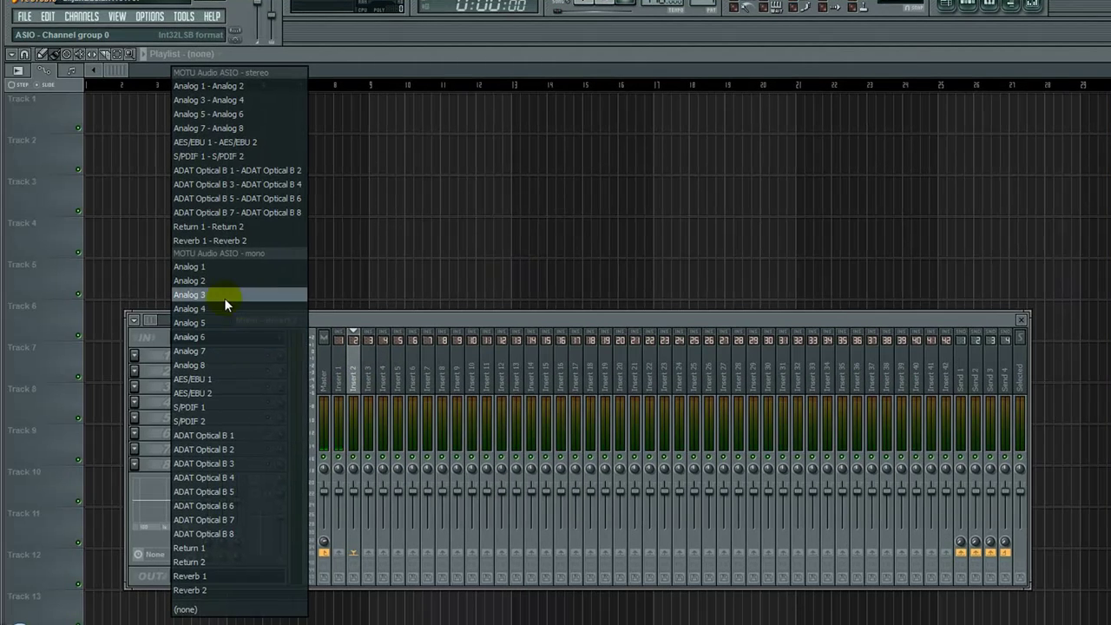
pyautogui.click(230, 282)
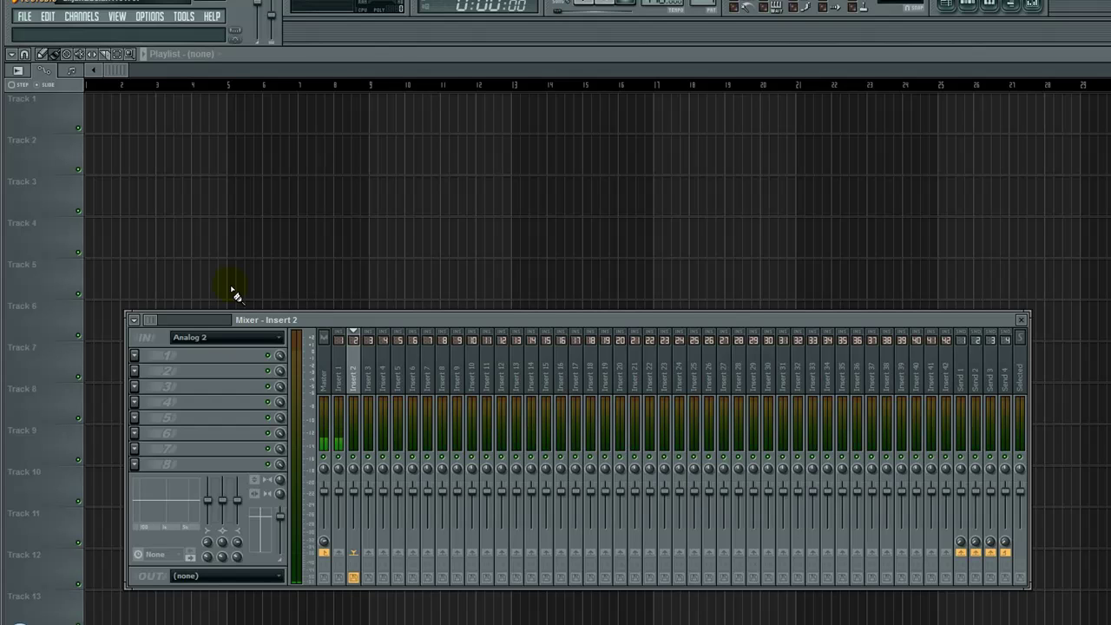
# Step: Load Fruity Limiter into Insert 2's FX slot 1 and move its window to the right
pyautogui.click(135, 355)
pyautogui.click(283, 497)
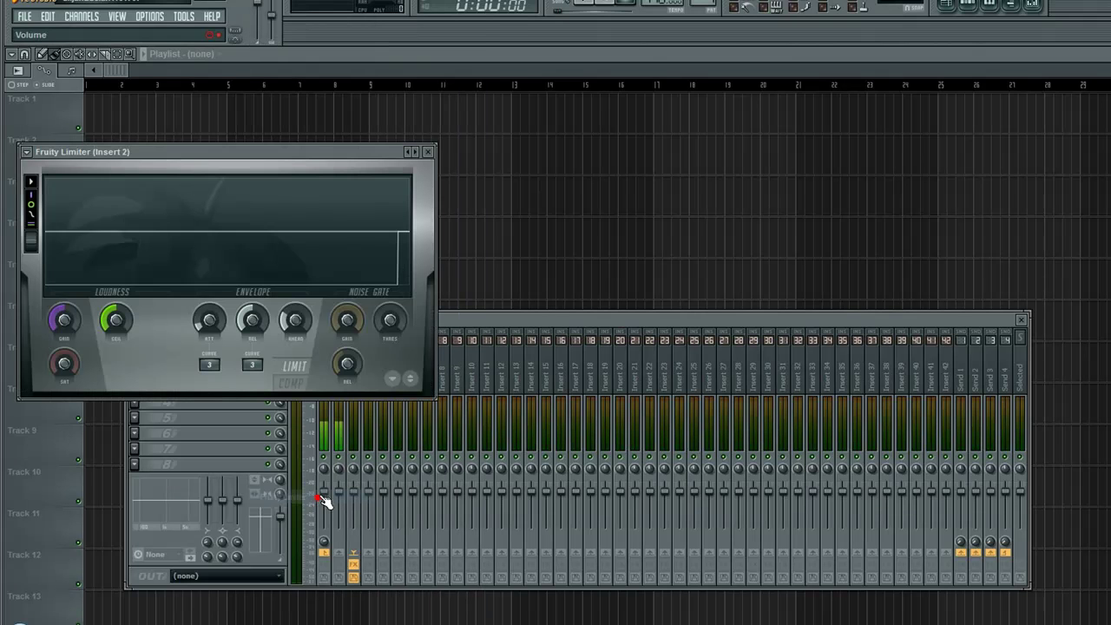
pyautogui.click(484, 322)
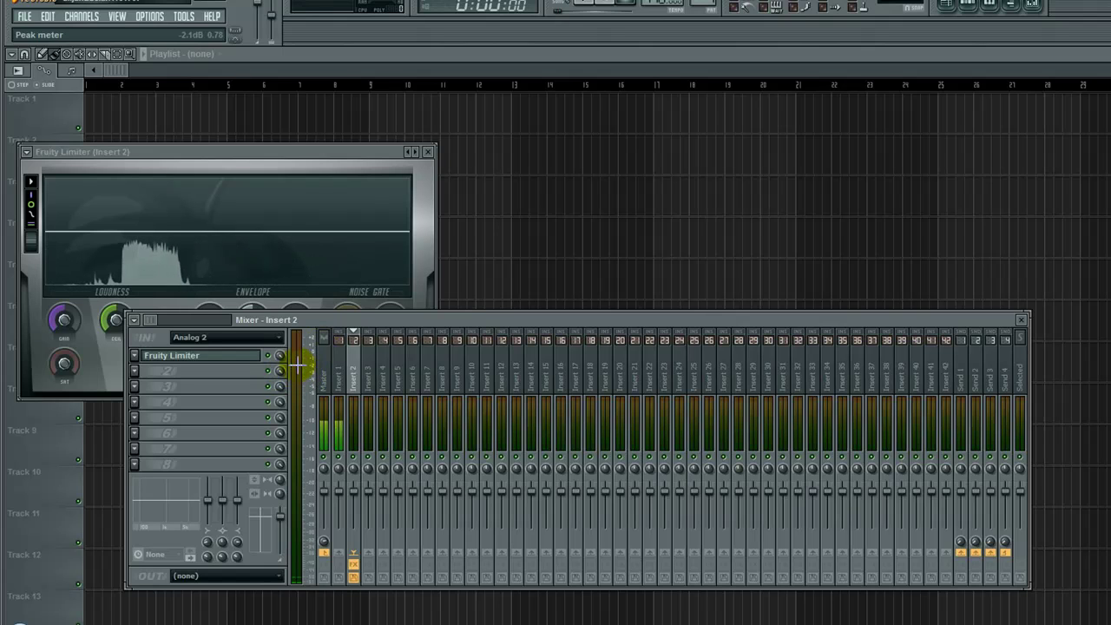
pyautogui.click(252, 363)
pyautogui.click(235, 357)
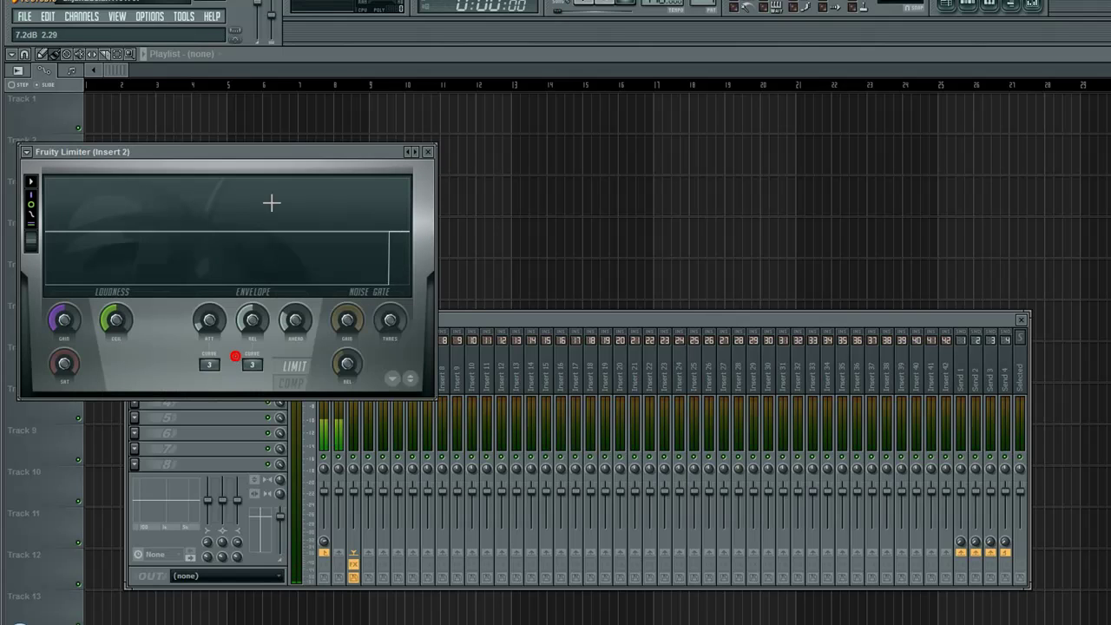
pyautogui.moveTo(300, 153); pyautogui.dragTo(842, 202)
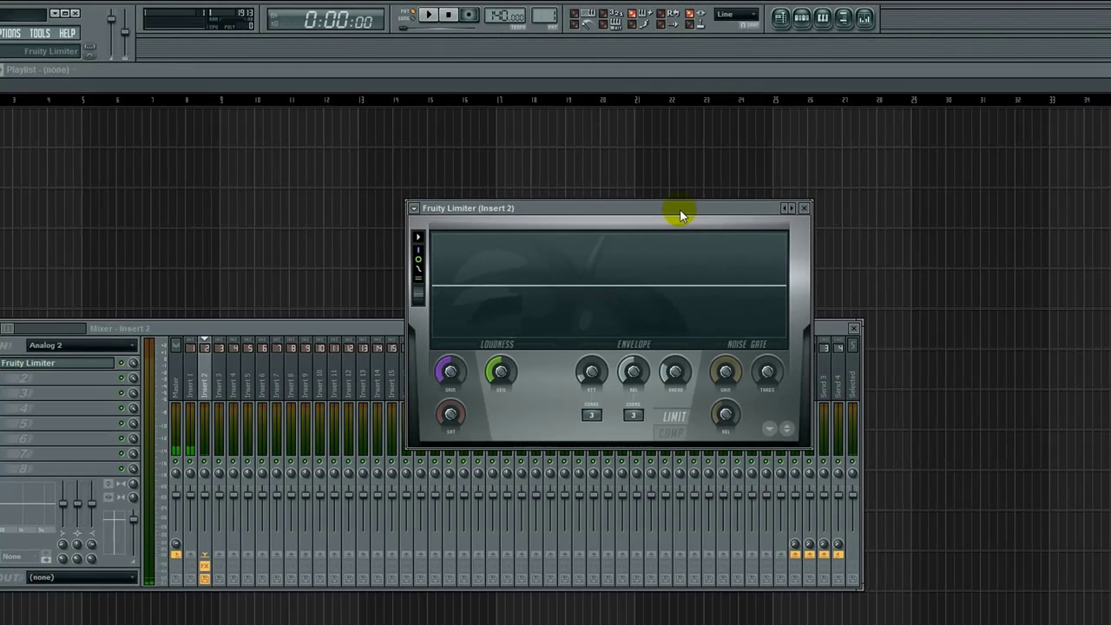
# Step: Switch Fruity Limiter to COMP mode with threshold lowered to about -11.5 dB, then stop playback
pyautogui.click(838, 428)
pyautogui.click(641, 371)
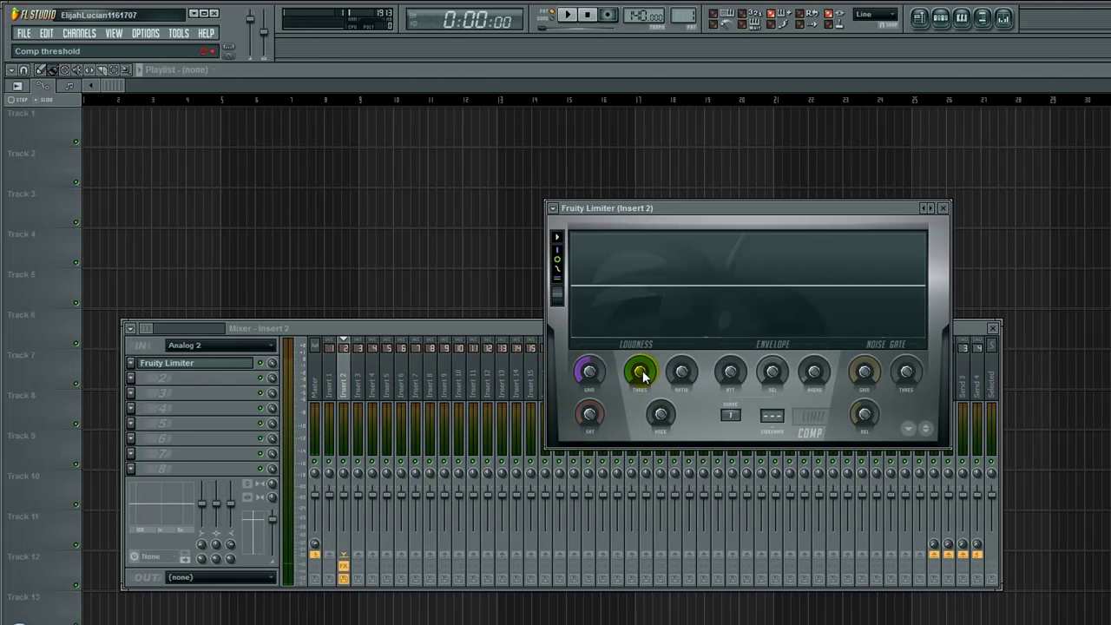
pyautogui.moveTo(641, 374); pyautogui.dragTo(640, 407)
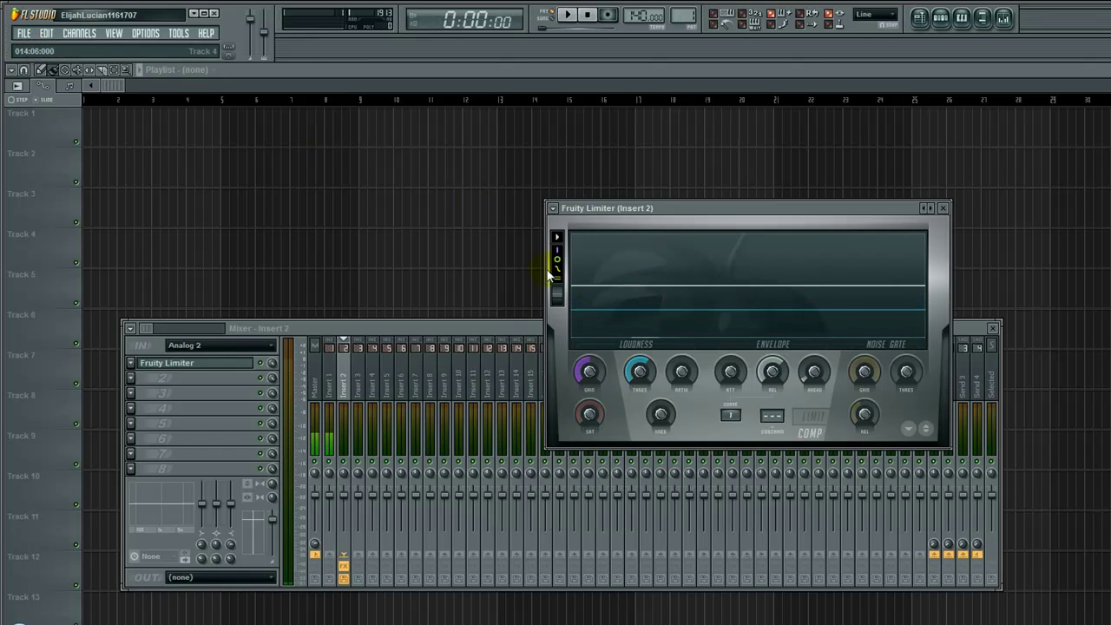
pyautogui.moveTo(641, 373); pyautogui.dragTo(641, 390)
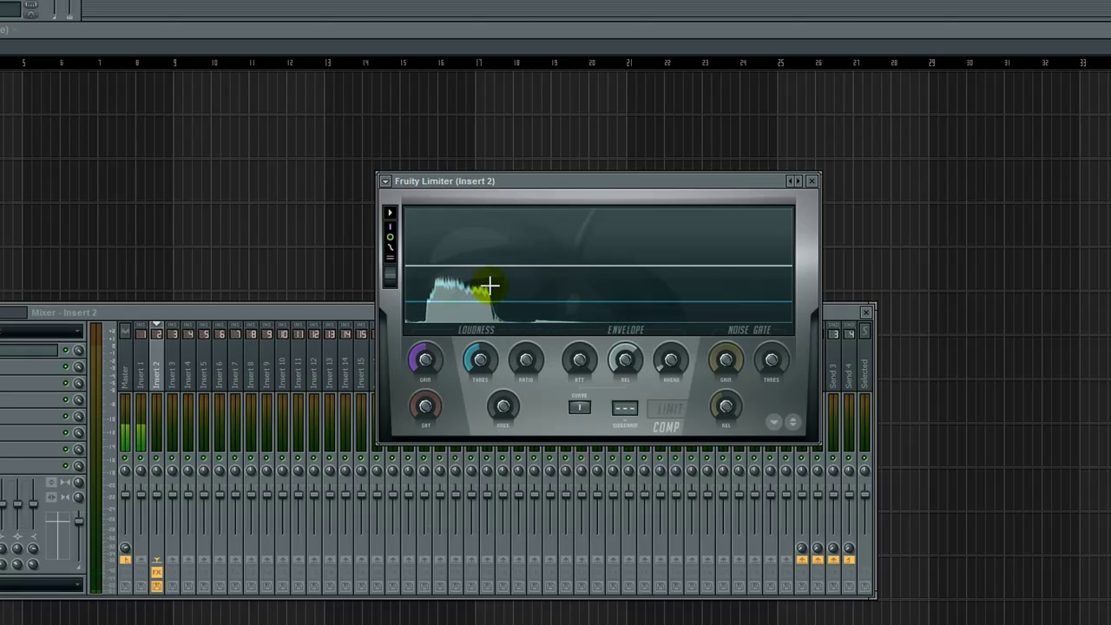
pyautogui.press('space')
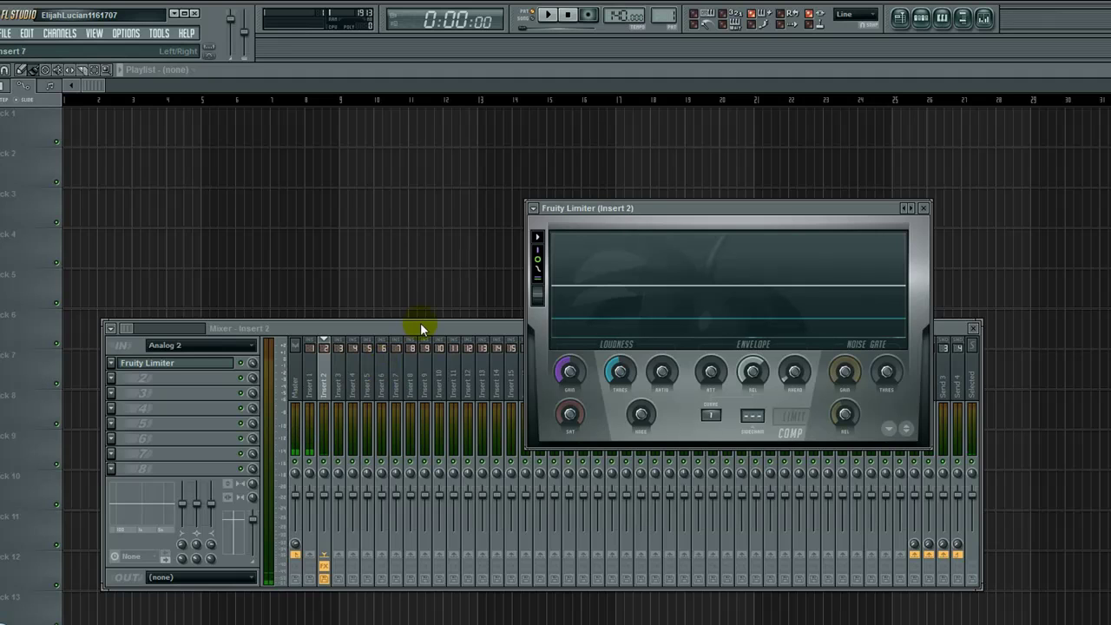
# Step: Turn the RATIO knob up in the Fruity Limiter compressor section
pyautogui.moveTo(662, 371); pyautogui.dragTo(662, 335)
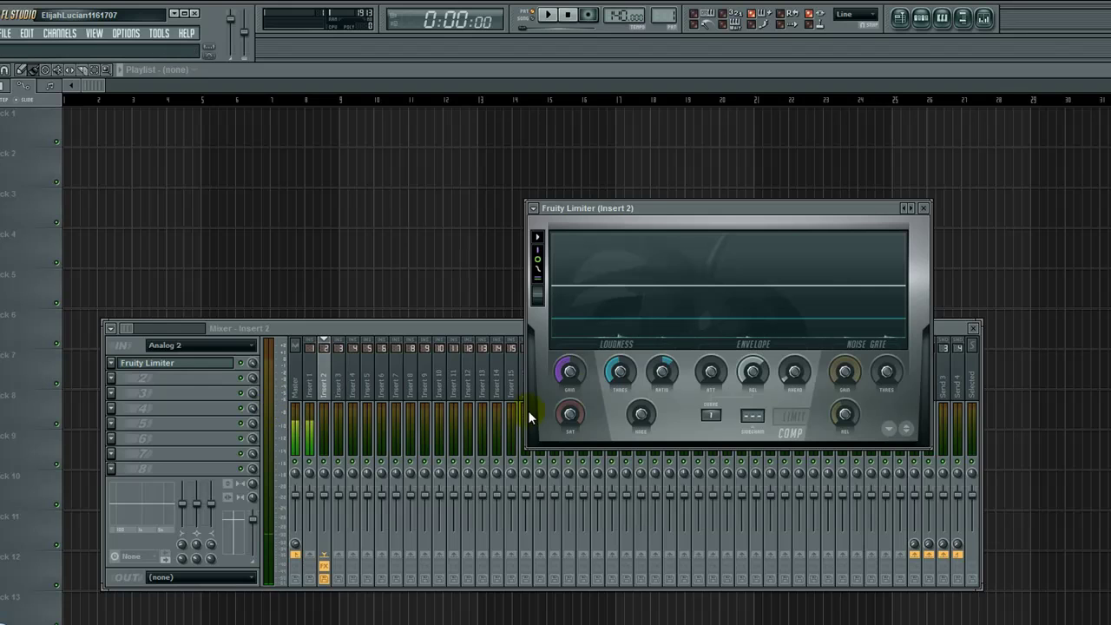
# Step: Push the RATIO knob higher and adjust the REL release knob
pyautogui.moveTo(661, 372); pyautogui.dragTo(662, 353)
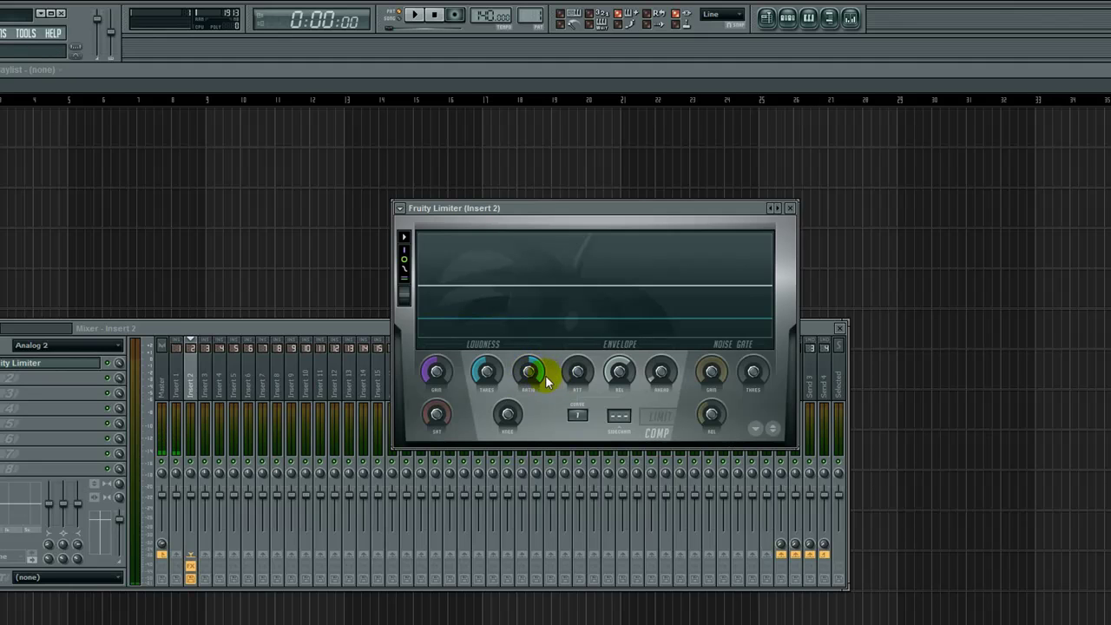
pyautogui.moveTo(530, 372); pyautogui.dragTo(530, 360)
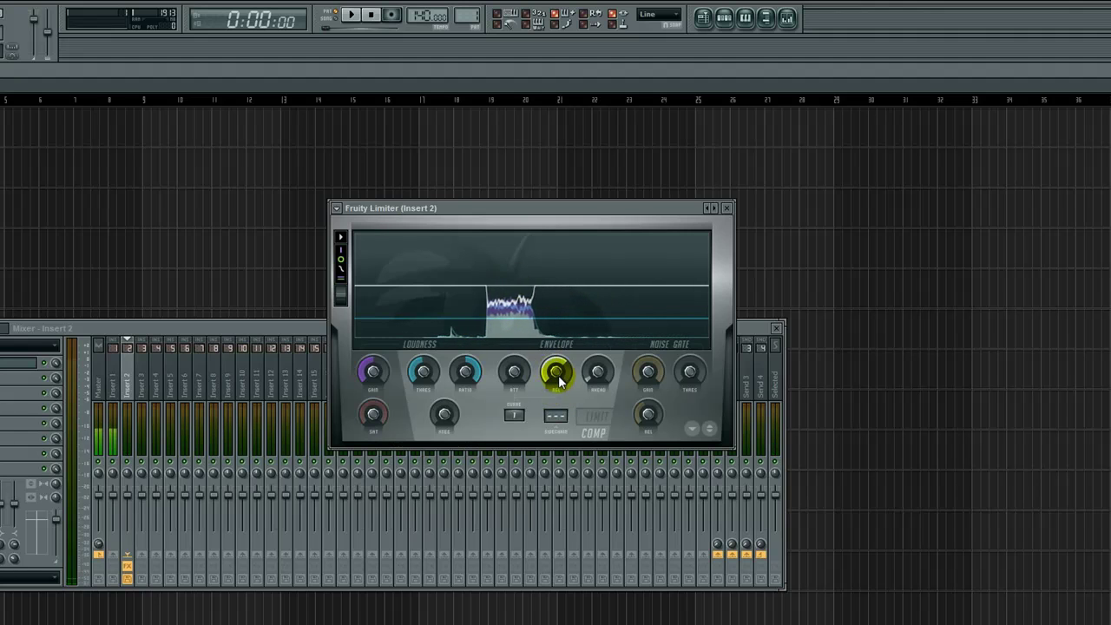
# Step: Switch Insert 2's Fruity Limiter back to LIMIT mode
pyautogui.rightClick(425, 373)
pyautogui.rightClick(427, 372)
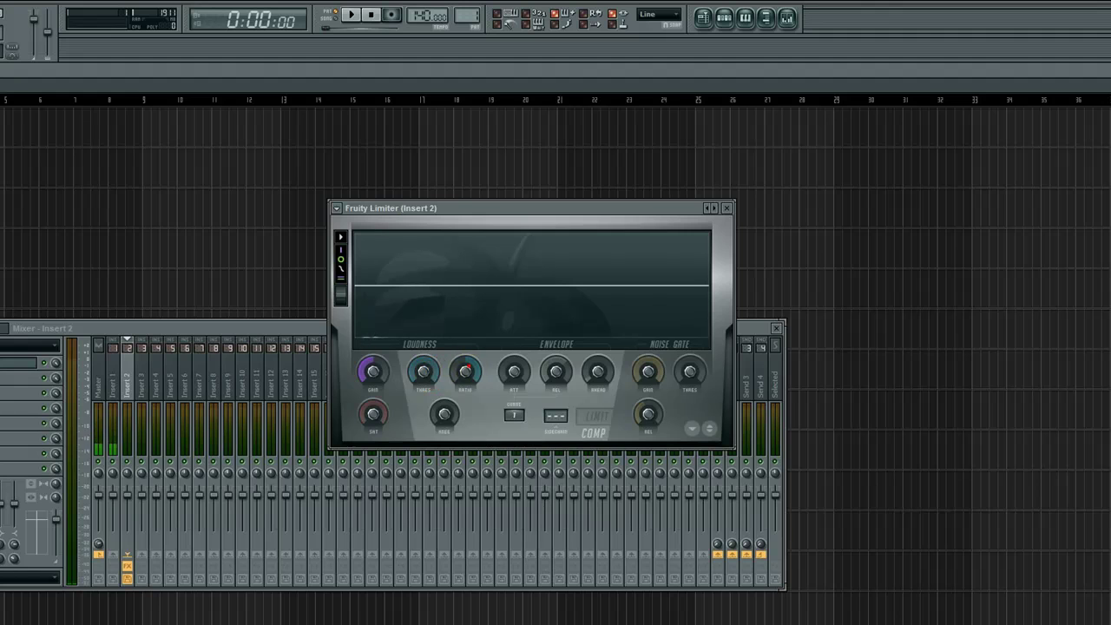
pyautogui.rightClick(469, 369)
pyautogui.press('Escape')
pyautogui.click(597, 417)
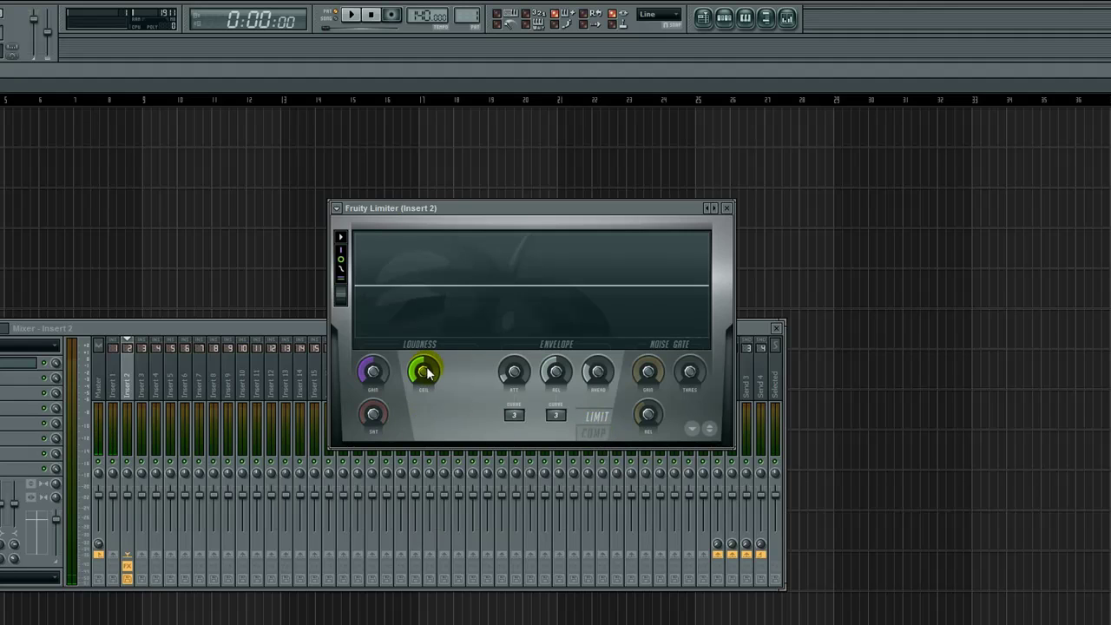
# Step: Lower the output ceiling and retune the guitar limiter's release and attack
pyautogui.moveTo(424, 371); pyautogui.dragTo(424, 402)
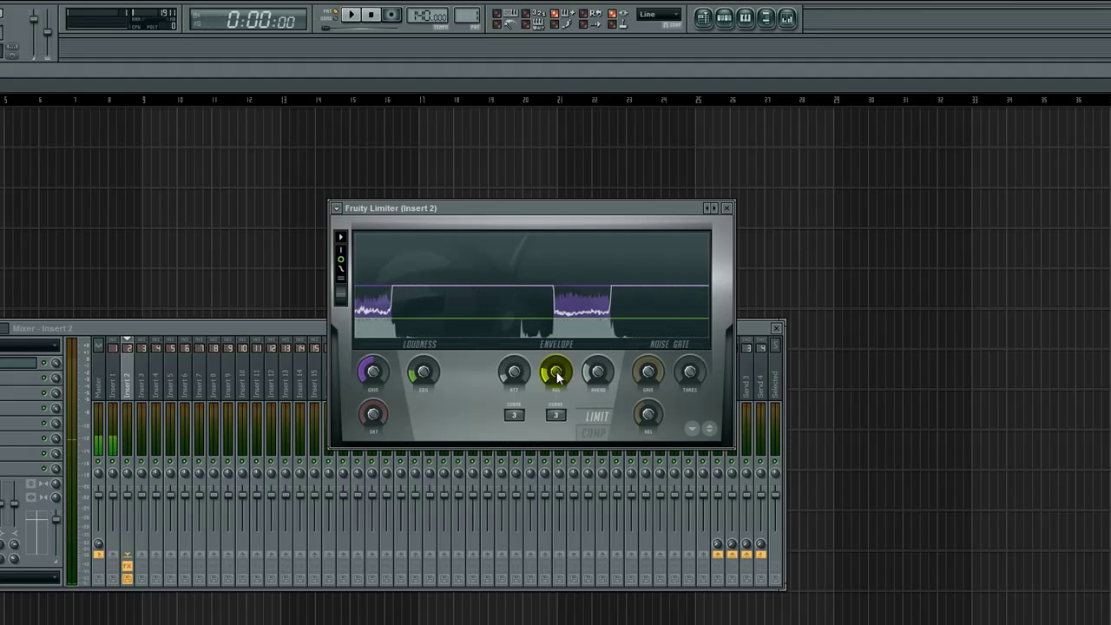
pyautogui.moveTo(555, 372); pyautogui.dragTo(555, 371)
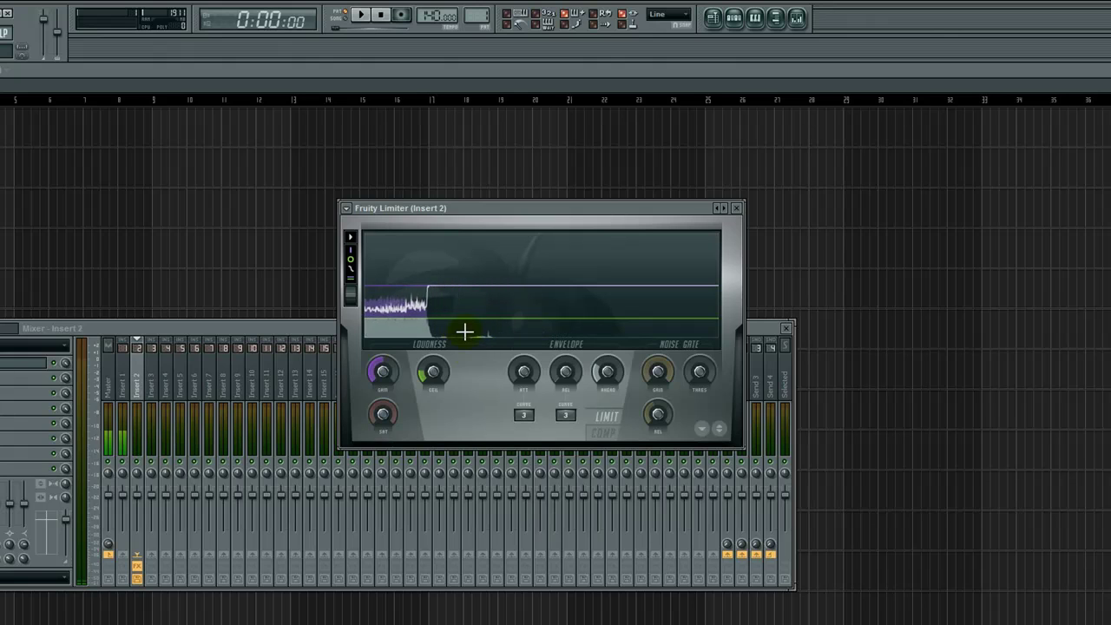
pyautogui.click(524, 371)
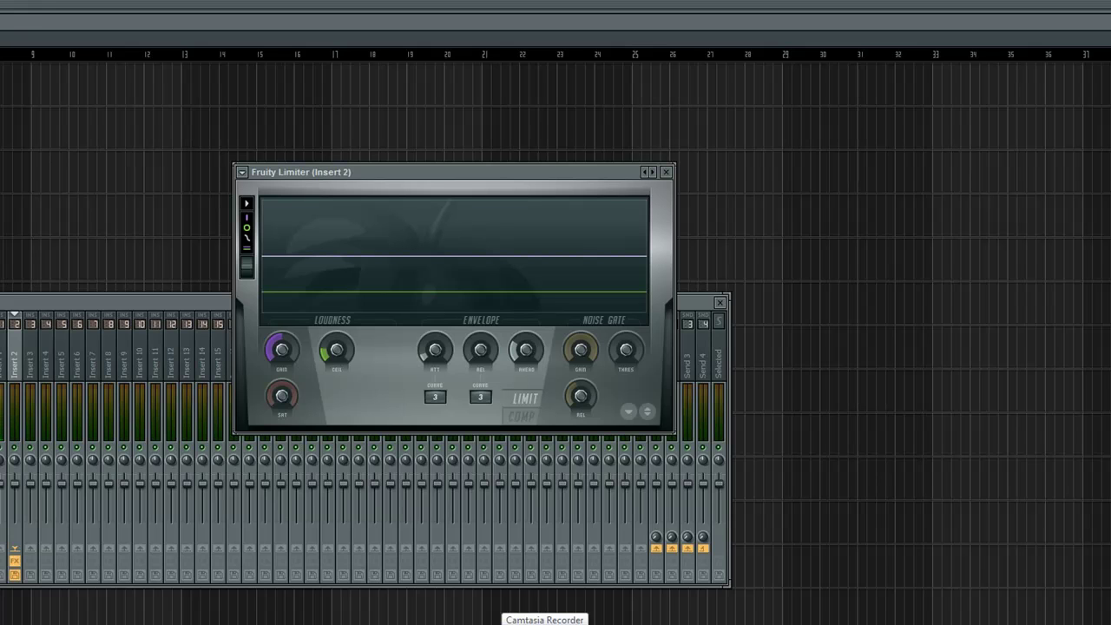
# Step: Toggle the LIMIT/COMP switch until COMP is lit and THRES, RATIO, KNEE show
pyautogui.click(525, 402)
pyautogui.click(531, 414)
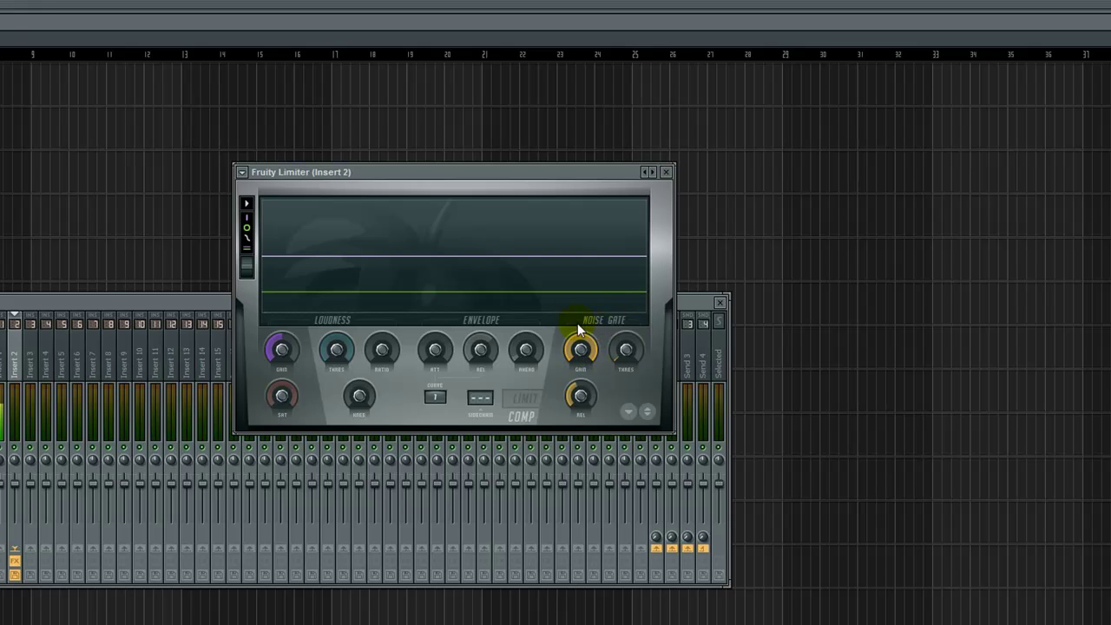
pyautogui.click(524, 400)
pyautogui.click(526, 415)
pyautogui.click(528, 402)
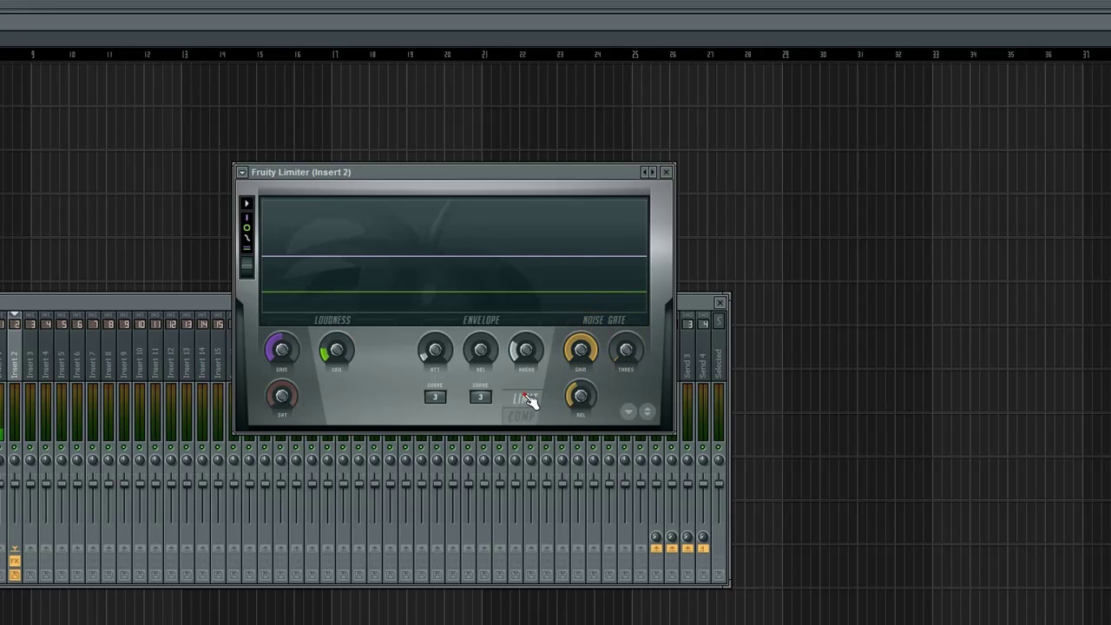
pyautogui.click(528, 416)
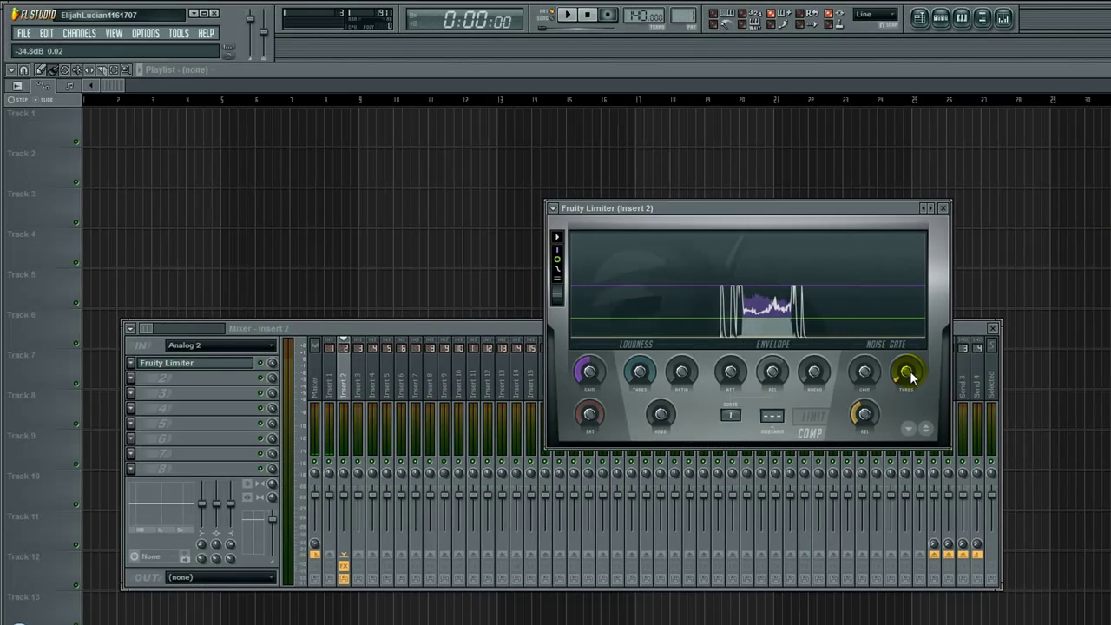
# Step: Load Fruity Limiter into FX slot 1 of Insert 1, the voice channel
pyautogui.click(335, 386)
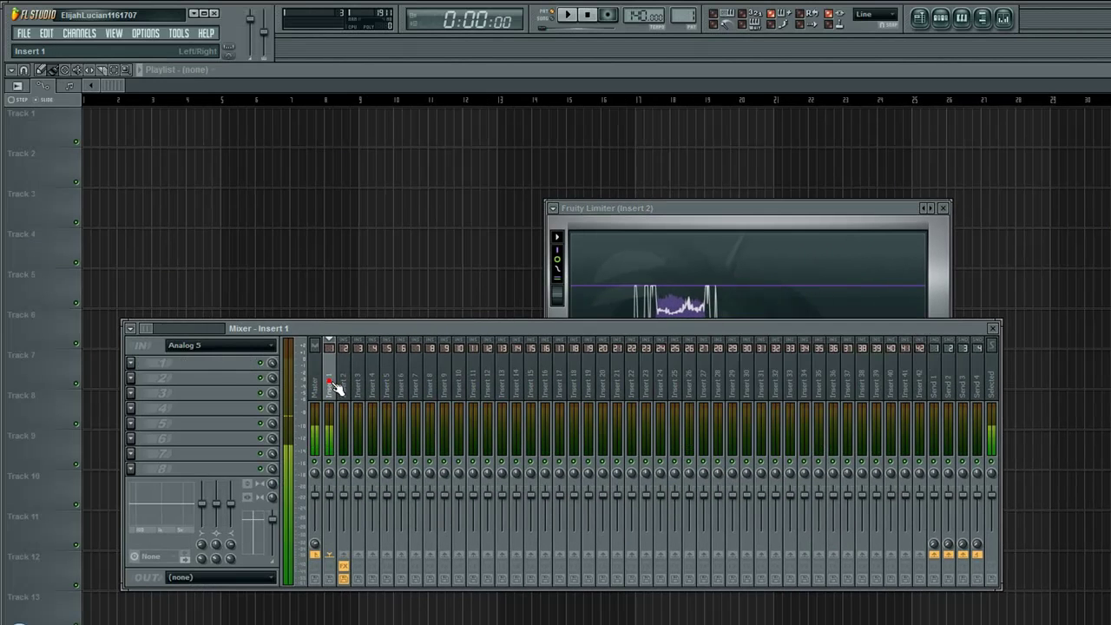
pyautogui.click(139, 364)
pyautogui.moveTo(174, 362)
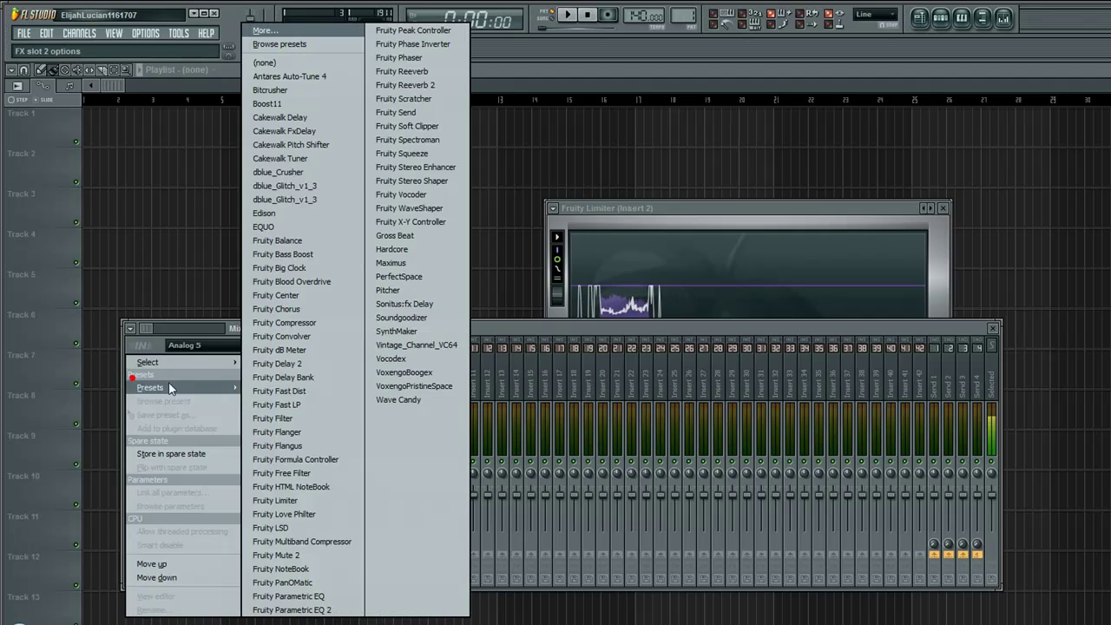
pyautogui.click(337, 501)
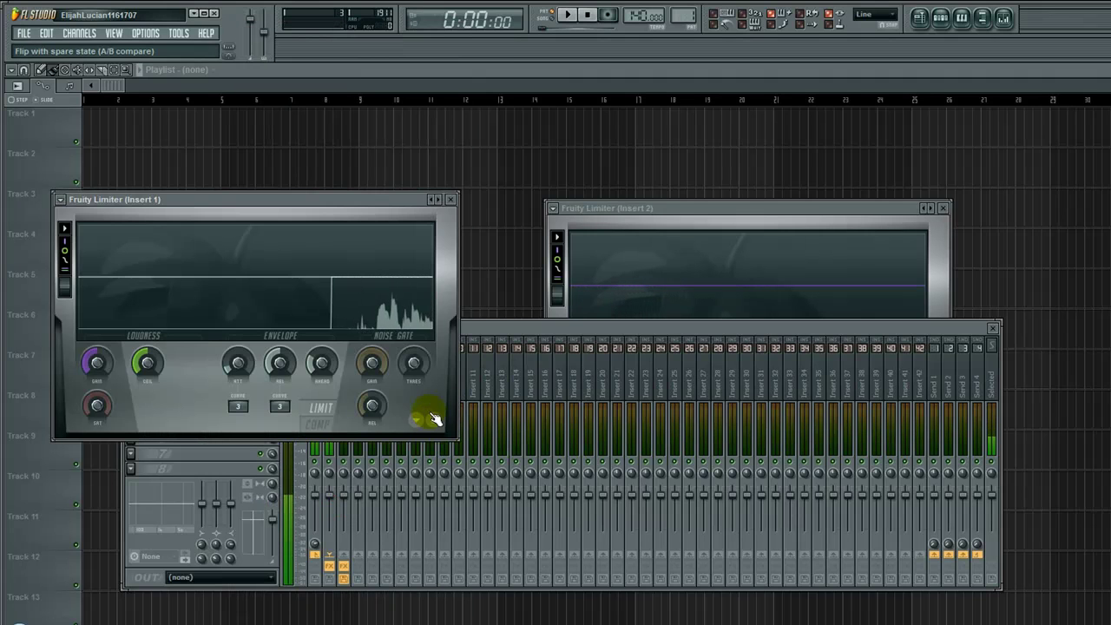
# Step: Switch the voice limiter to COMP and set its threshold to -10.8 dB
pyautogui.click(321, 428)
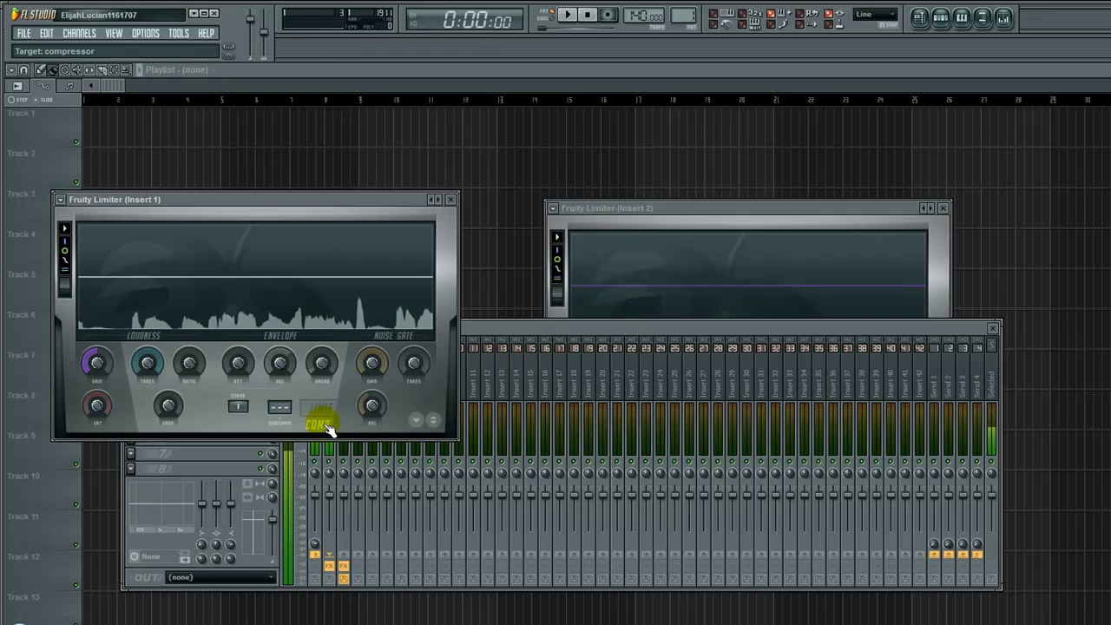
pyautogui.moveTo(163, 350); pyautogui.dragTo(189, 337)
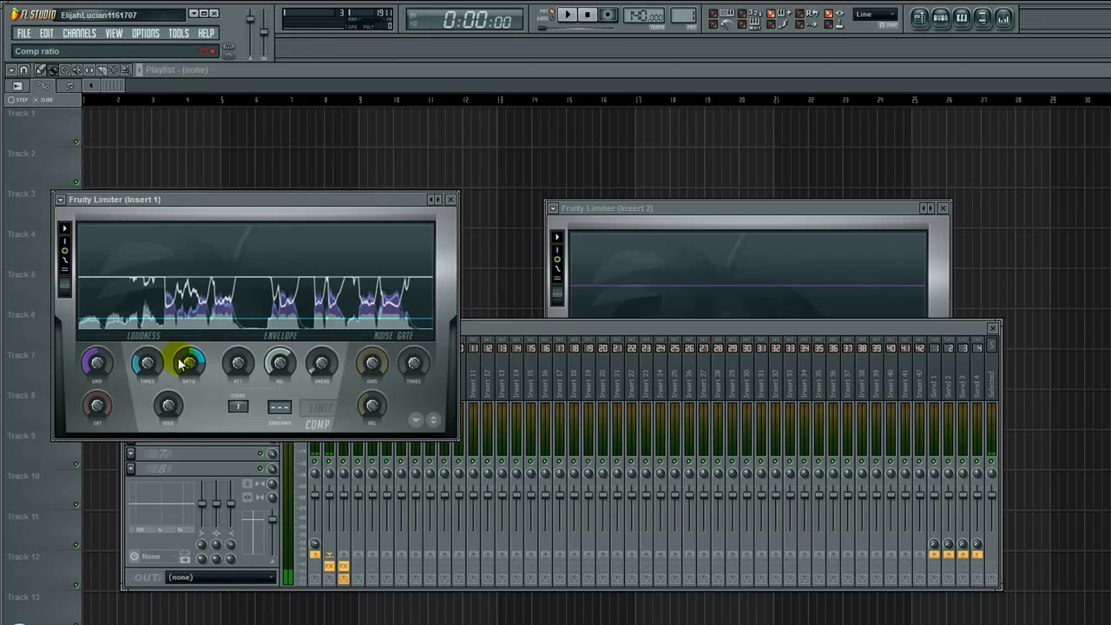
pyautogui.moveTo(148, 364)
pyautogui.mouseDown()
pyautogui.moveTo(148, 345)
pyautogui.moveTo(151, 364)
pyautogui.mouseUp()
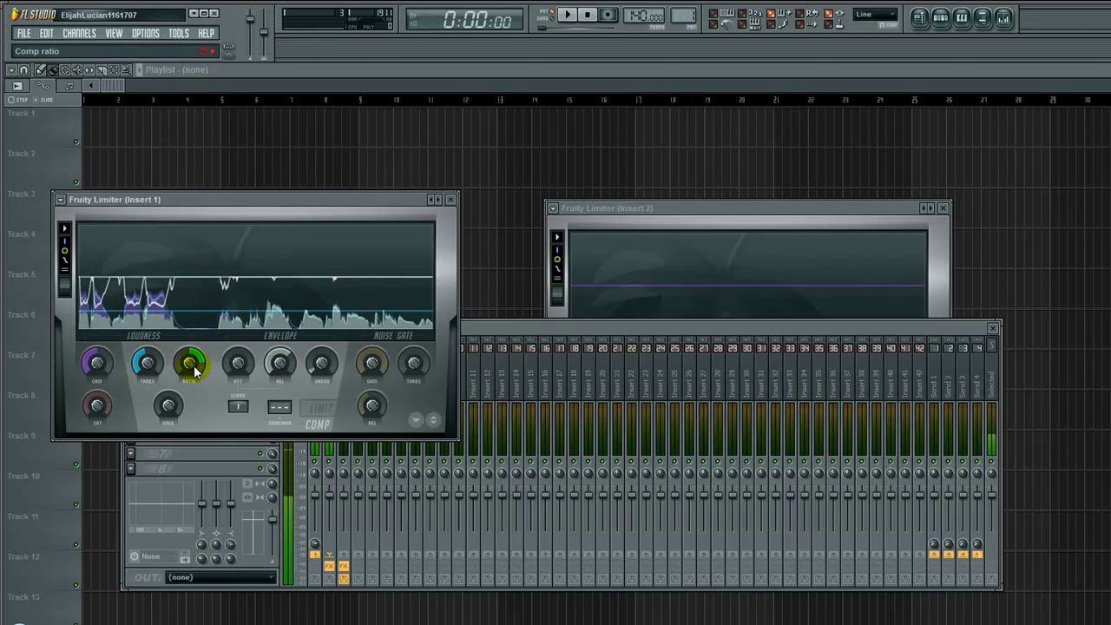
# Step: Switch the voice's Fruity Limiter back to LIMIT mode
pyautogui.rightClick(149, 361)
pyautogui.press('Escape')
pyautogui.click(302, 417)
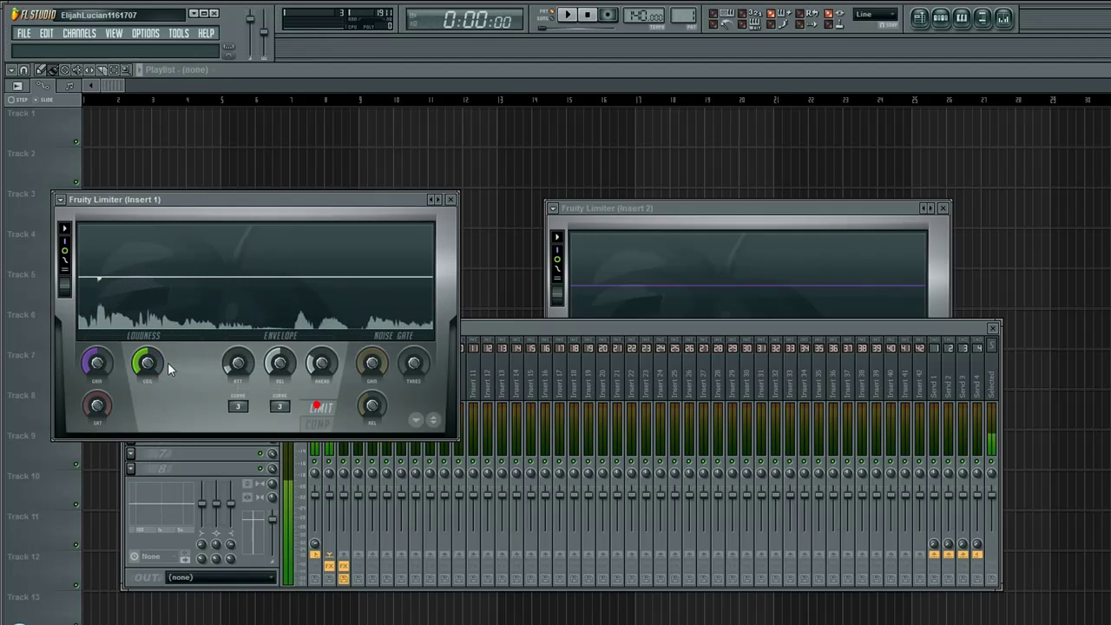
# Step: Lower the ceiling to -17.1 dB, lengthen release, and set attack to about 1.45 ms
pyautogui.moveTo(148, 362); pyautogui.dragTo(147, 377)
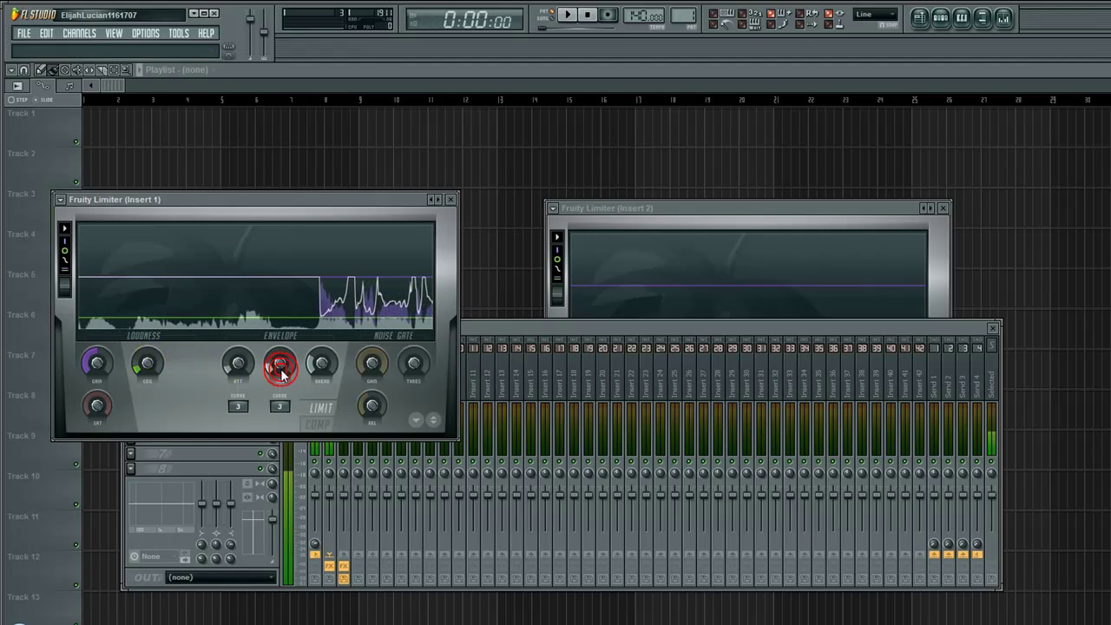
pyautogui.moveTo(280, 365); pyautogui.dragTo(278, 355)
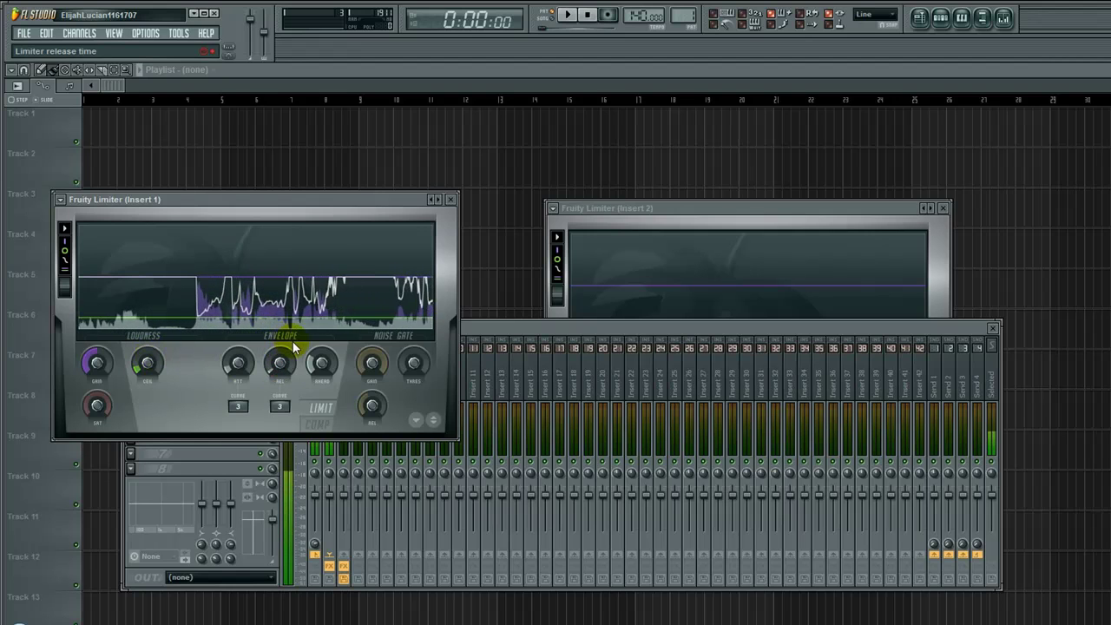
pyautogui.click(249, 364)
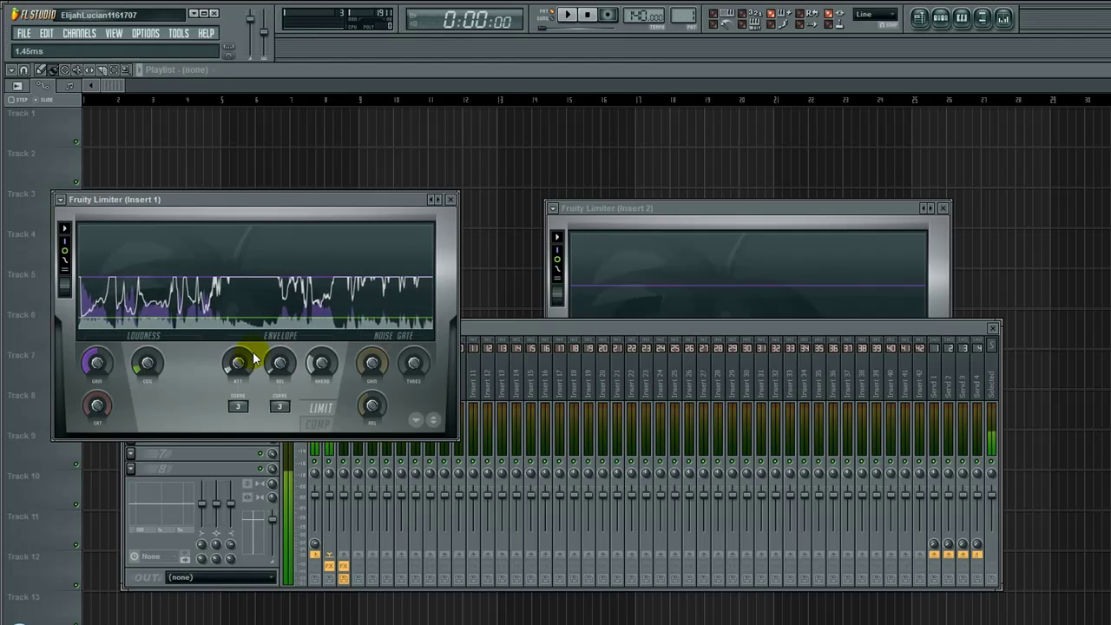